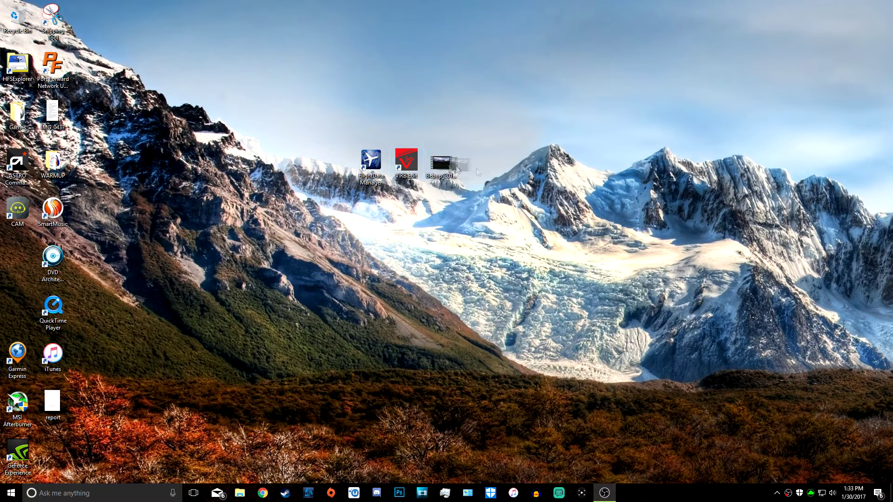
Arrange the Bebop video, VIRB Edit and FlightData Manager shortcuts into an evenly spaced row.
drag(448, 168, 619, 193)
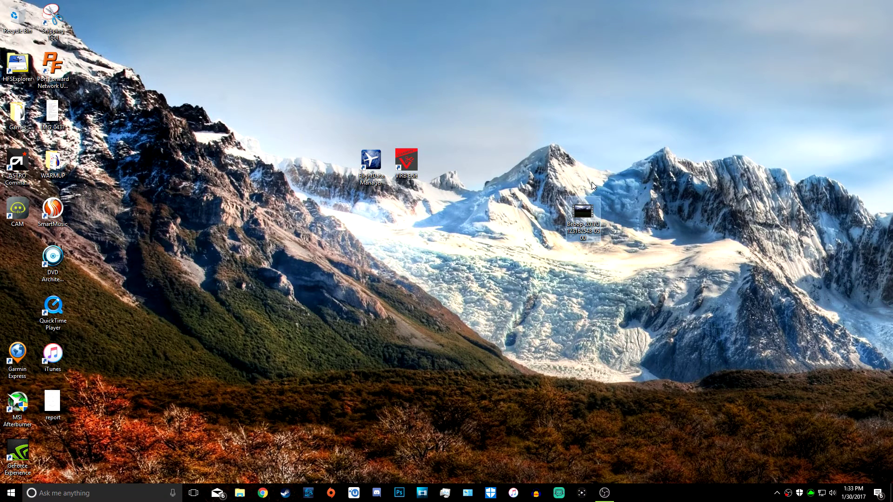
drag(583, 209, 548, 161)
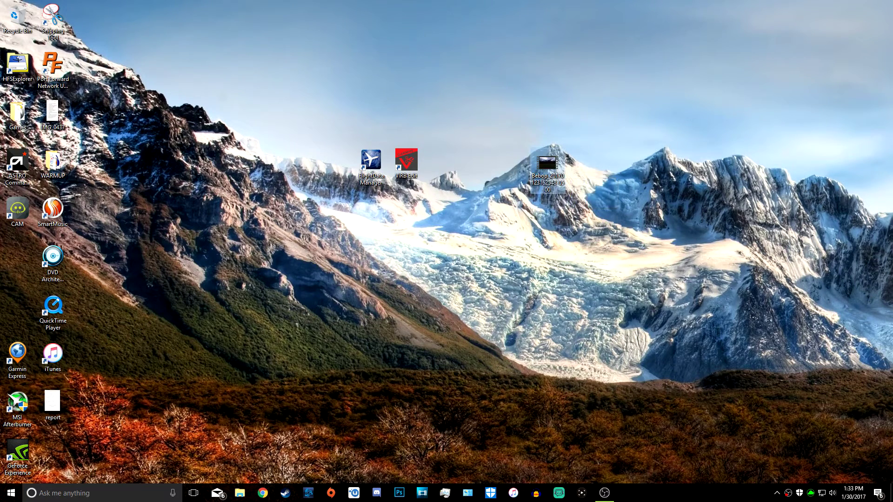
drag(406, 163, 477, 165)
drag(371, 161, 407, 160)
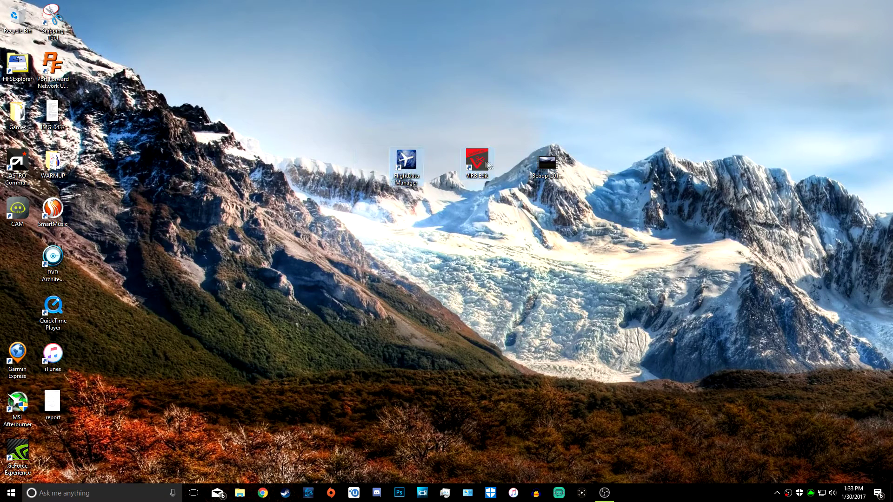
click(487, 164)
click(504, 137)
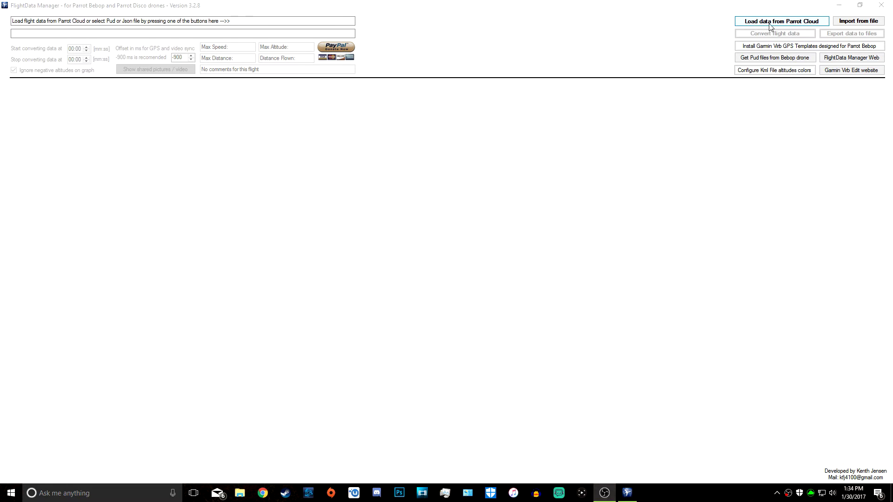
Load the 23 Jan 2017 16:25:48 Bebop flight from the Parrot Cloud flight list.
click(800, 25)
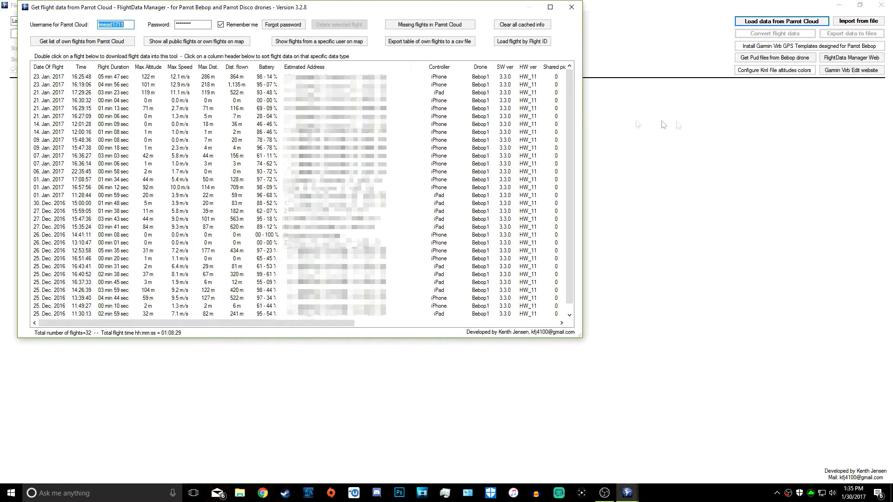
click(100, 78)
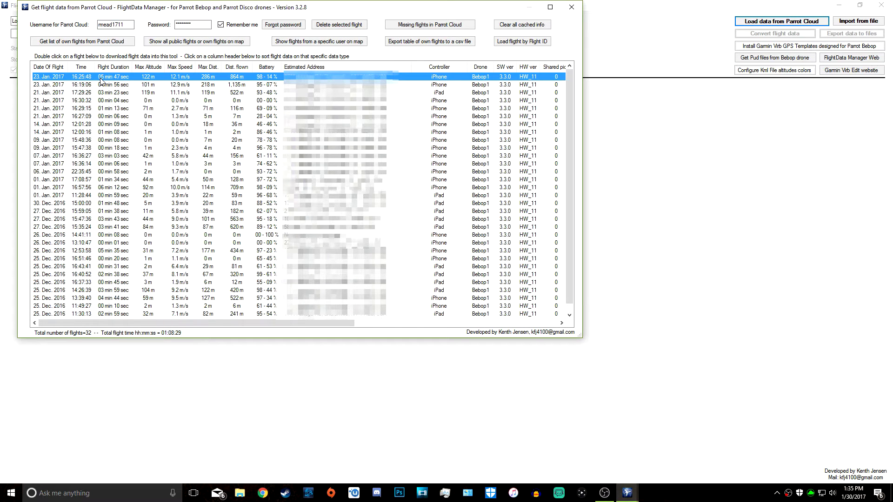
double_click(103, 80)
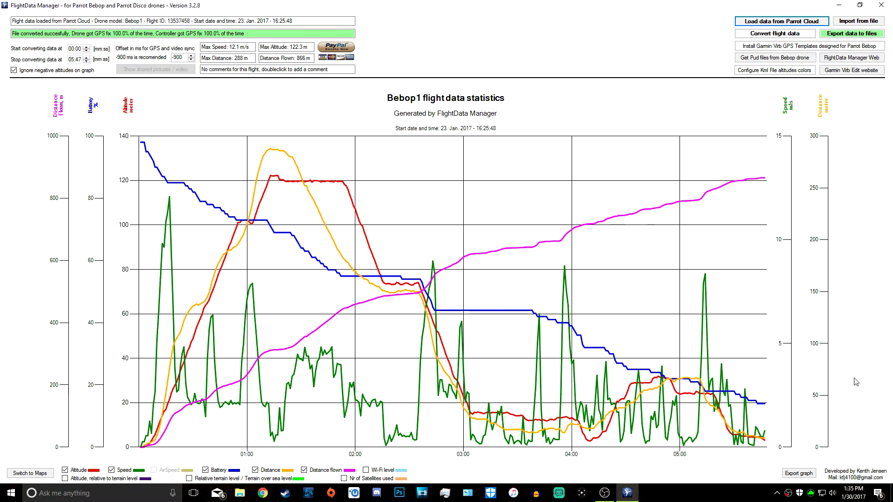
Export the flight's Fit, Kml and Csv files to D:\FLIGHTDATA without opening Google Earth.
click(854, 34)
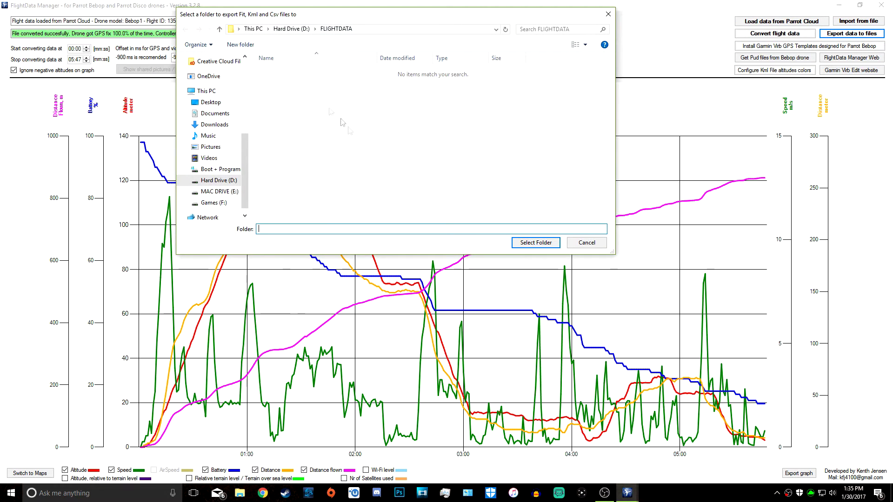
click(532, 243)
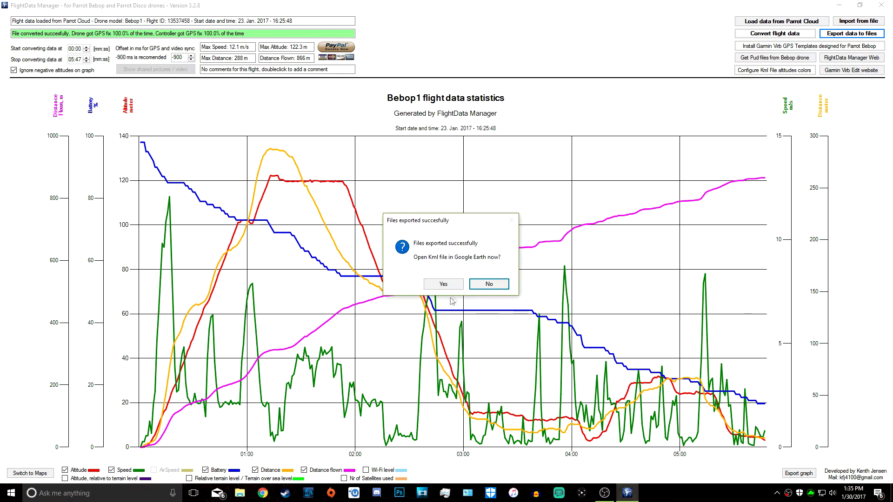
click(487, 286)
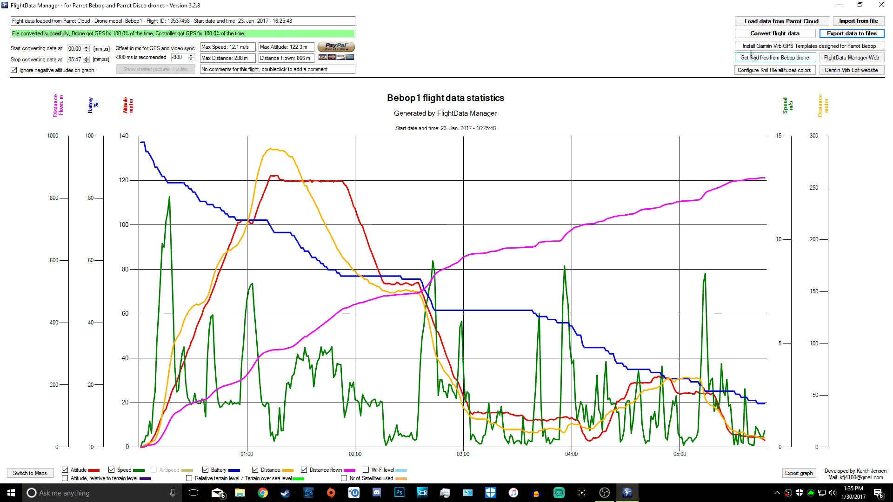
click(774, 46)
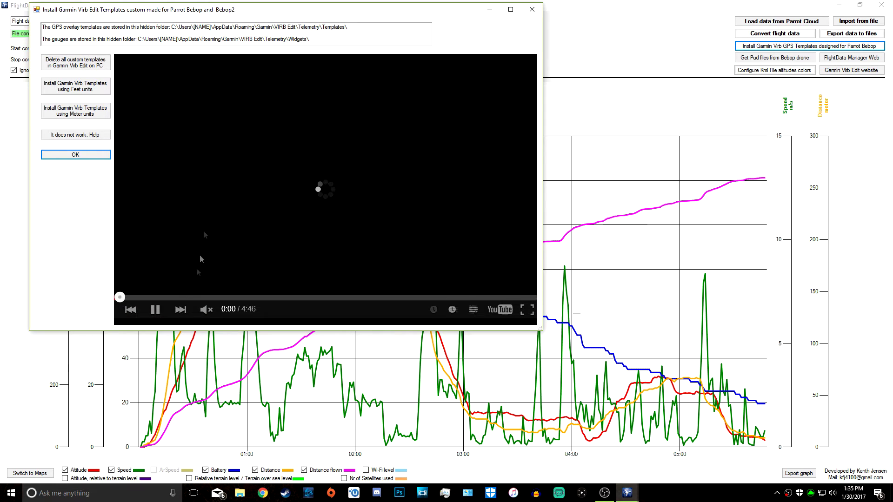
Install the Bebop Virb gauges and templates in feet units, then close FlightData Manager.
click(155, 309)
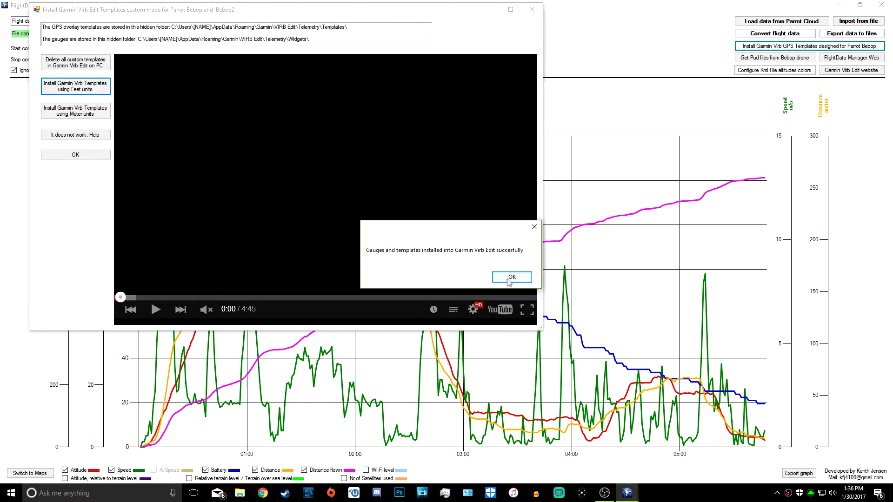
click(511, 276)
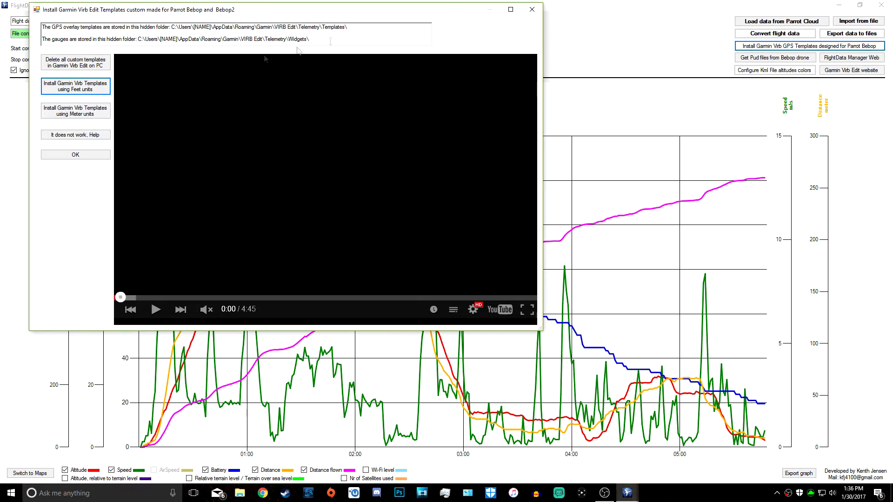
click(531, 10)
click(880, 6)
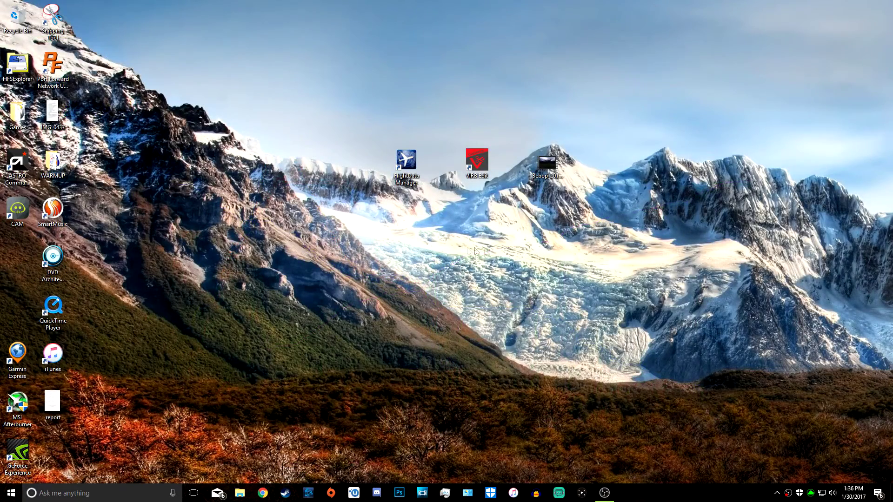
Launch VIRB Edit and maximize its window to fill the screen.
double_click(486, 166)
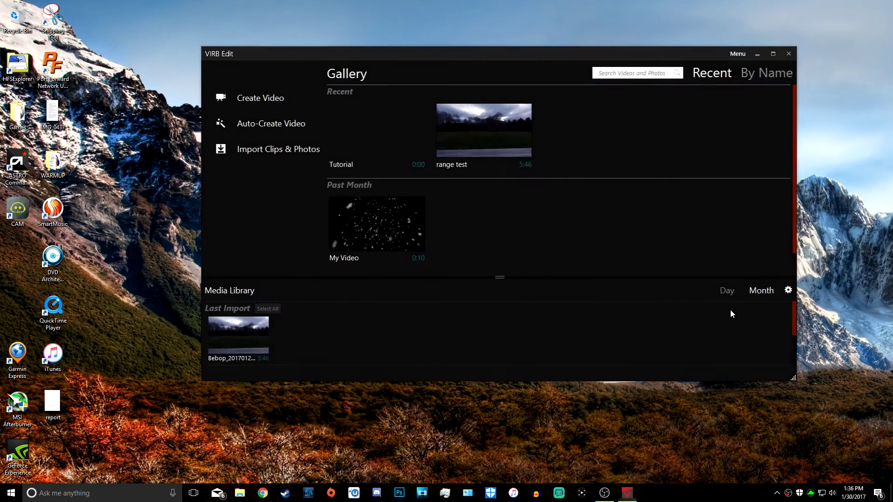
drag(455, 62, 362, 70)
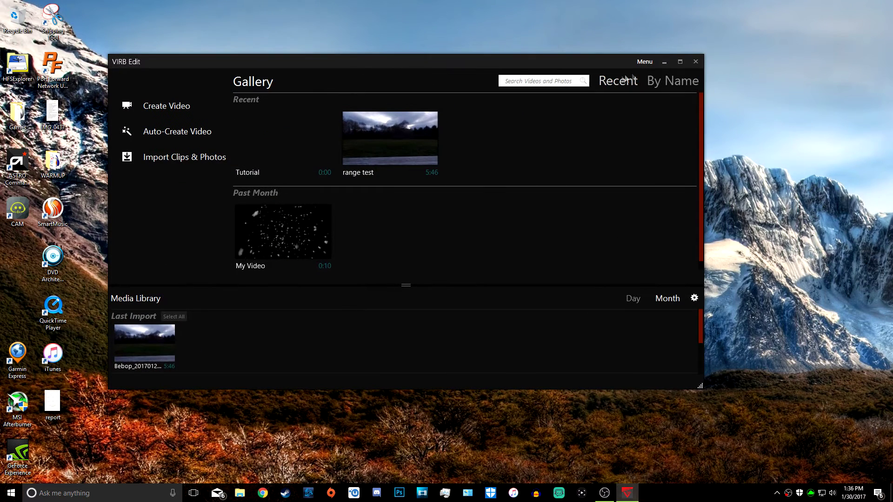
click(679, 61)
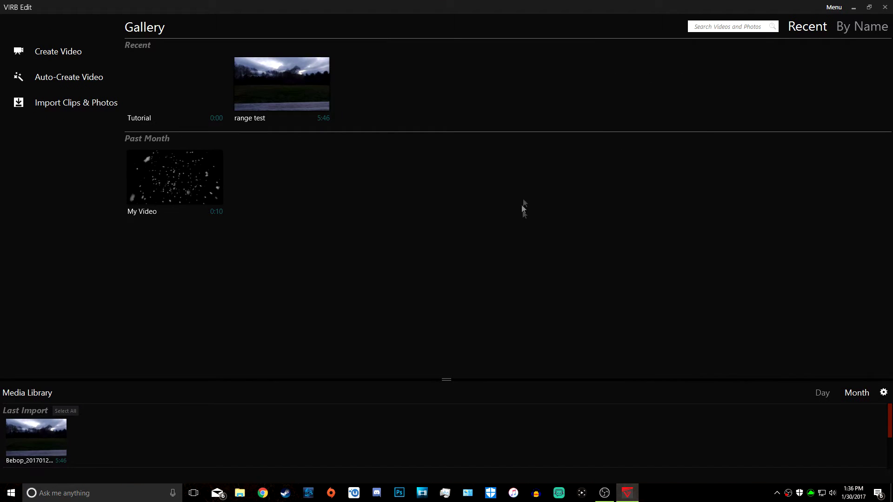
Cancel the new-video prompt and open the Tutorial video project for editing.
click(34, 50)
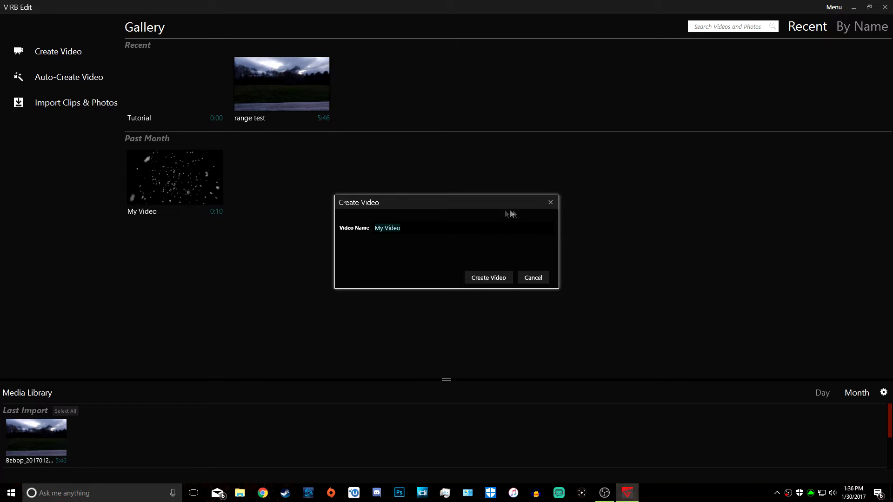
click(550, 202)
mouse_move(165, 113)
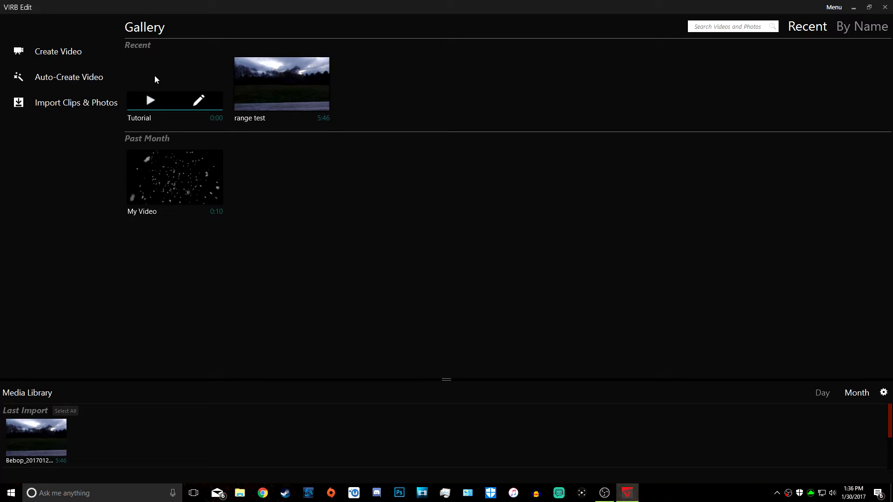
click(199, 101)
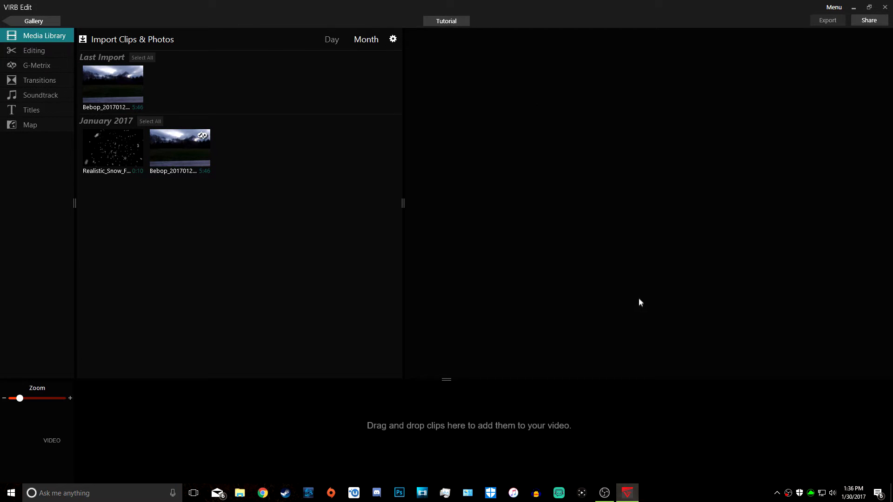
click(97, 40)
click(542, 280)
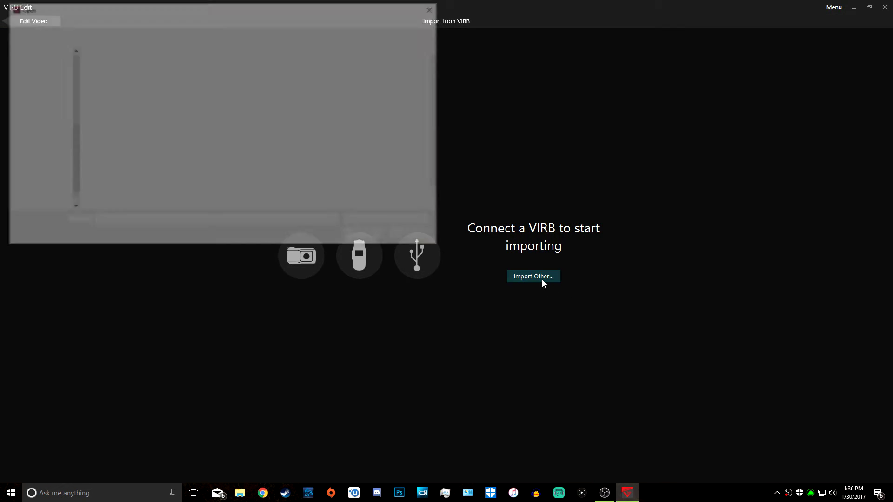
scroll(168, 138, down, 2)
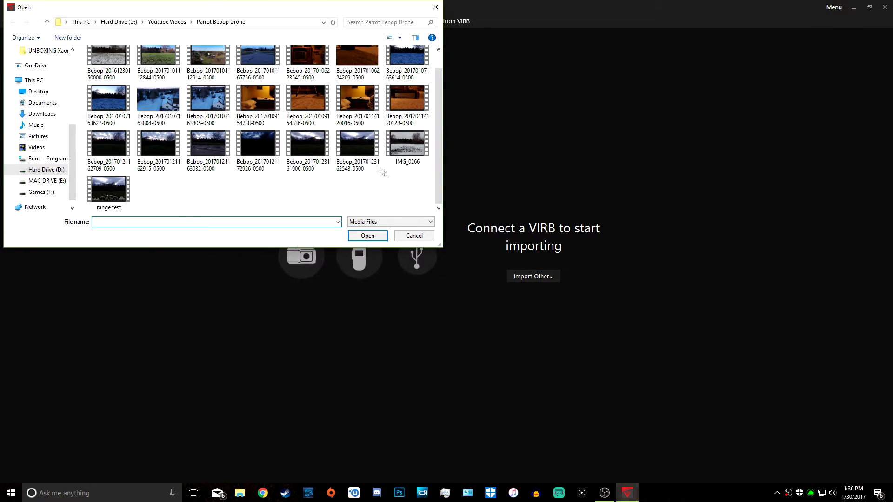
click(370, 154)
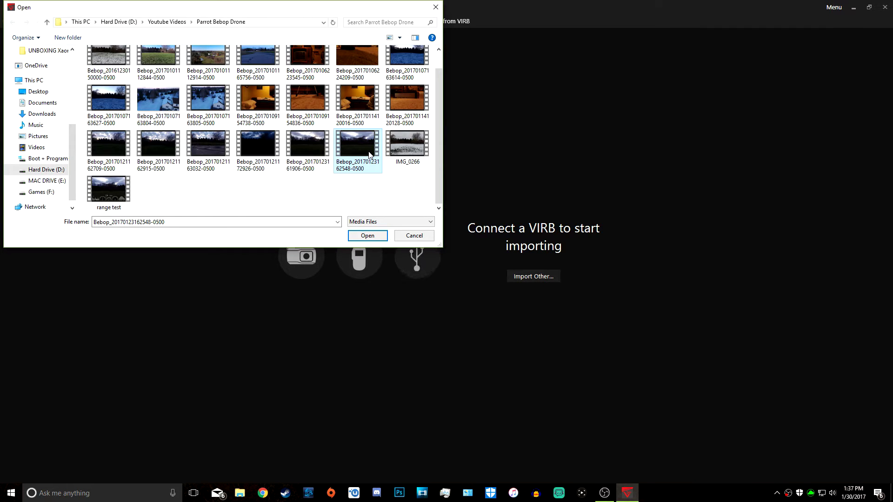
double_click(370, 155)
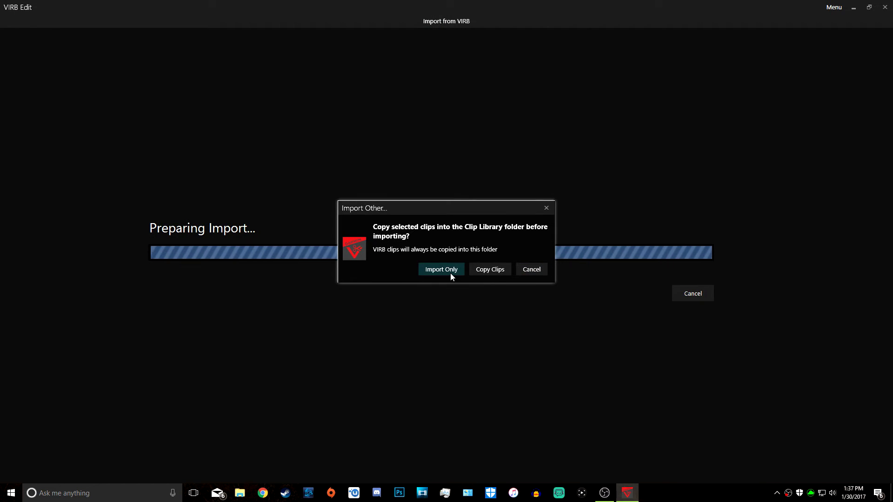
click(451, 267)
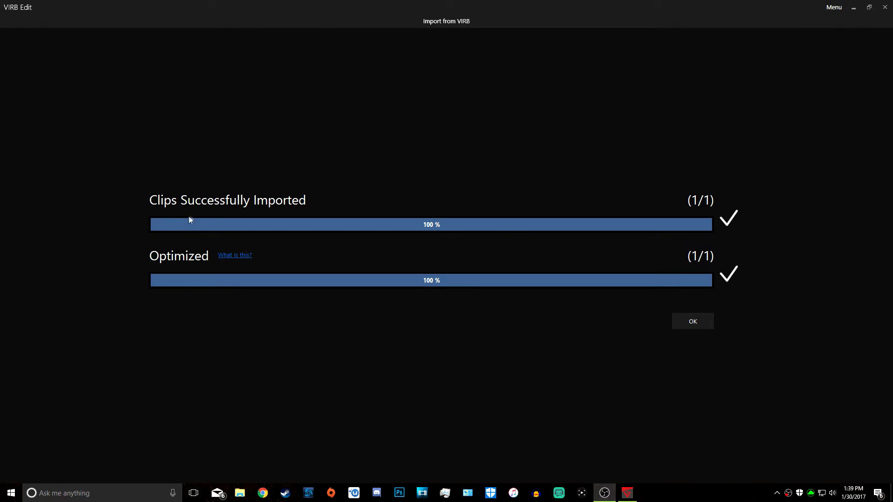
click(687, 325)
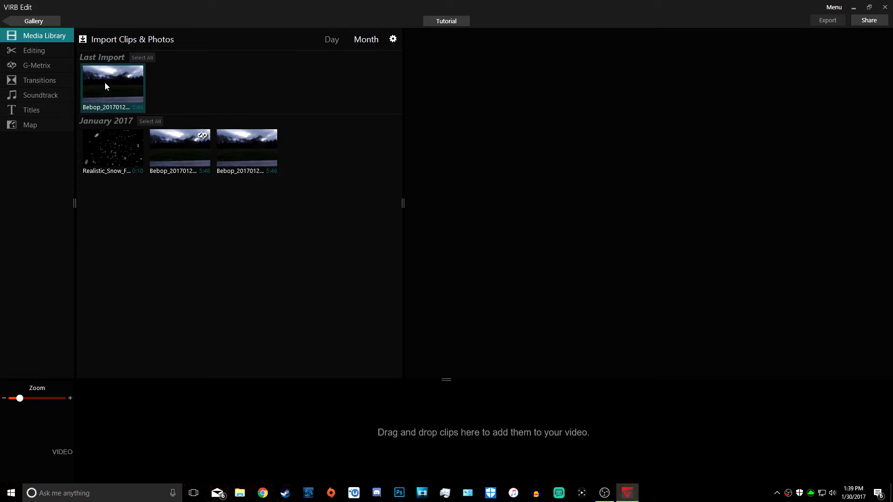
Drag the Bebop clip onto the timeline, play it briefly, then jump the preview to 0:08.
drag(105, 82, 329, 440)
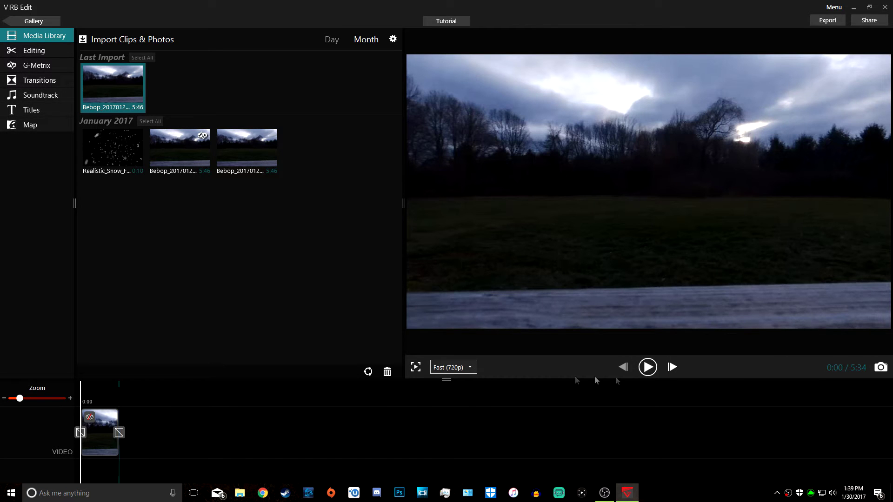
click(654, 375)
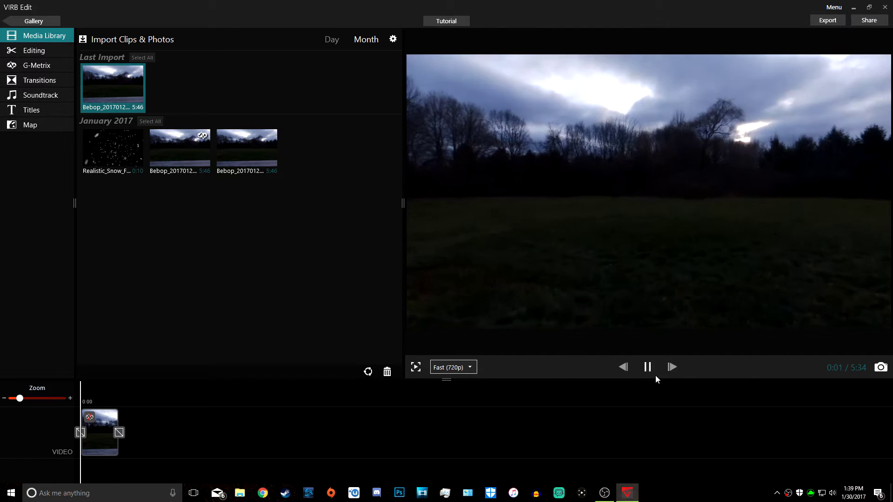
click(647, 366)
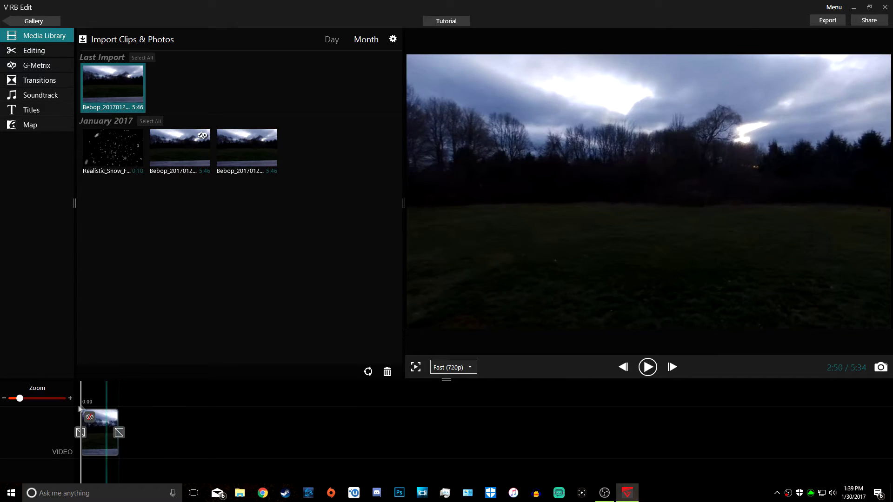
click(80, 405)
click(81, 405)
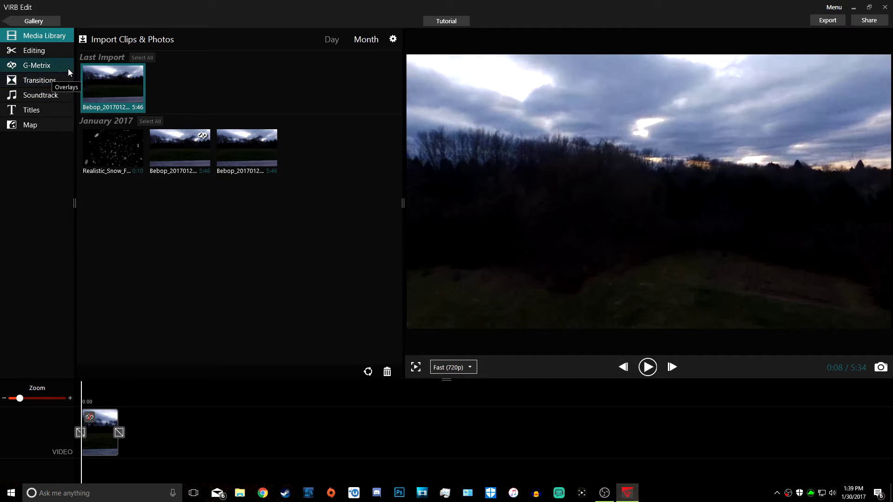
Import Bebop1_2017-01-23__16-25-48_Feet.fit from D:\FLIGHTDATA as the clip's G-Metrix data.
click(35, 65)
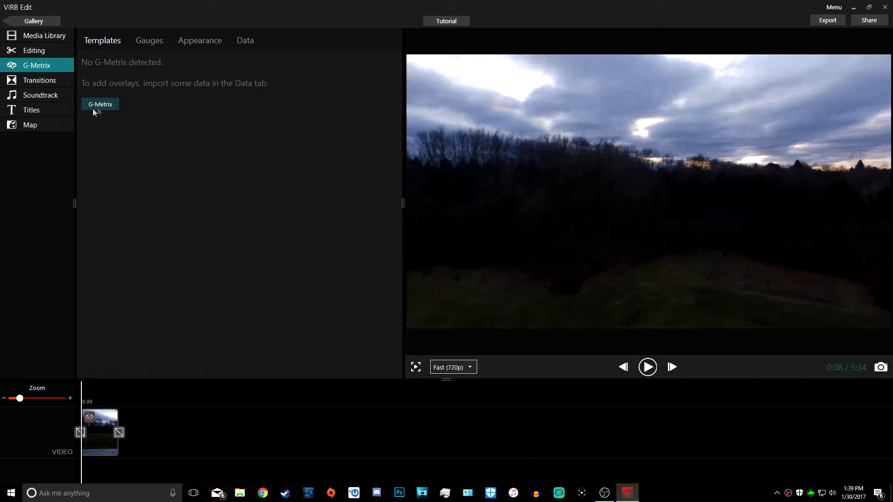
click(97, 107)
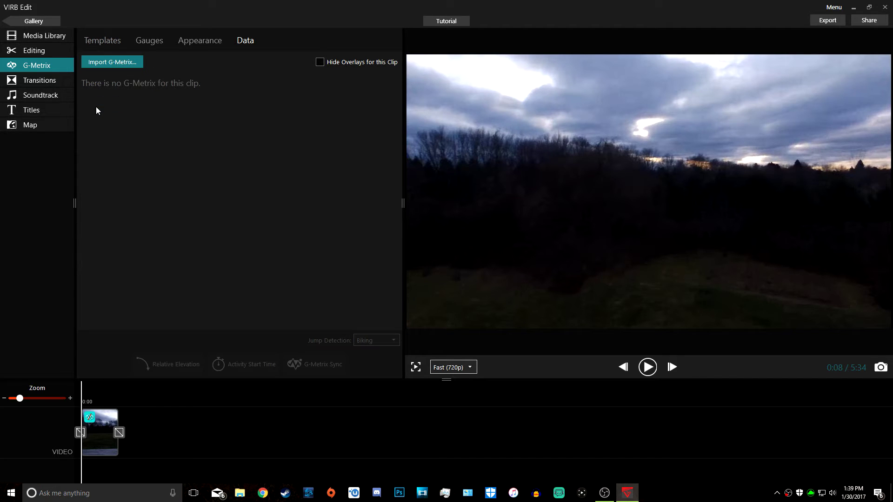
click(108, 62)
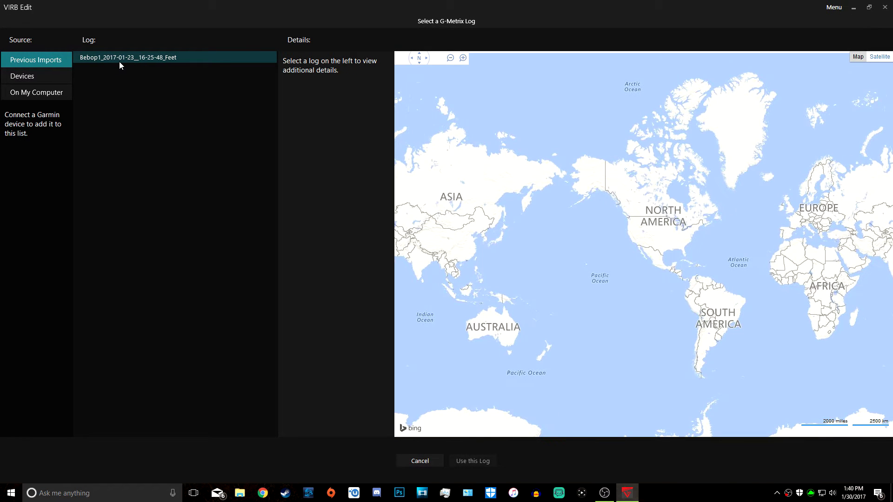
click(32, 93)
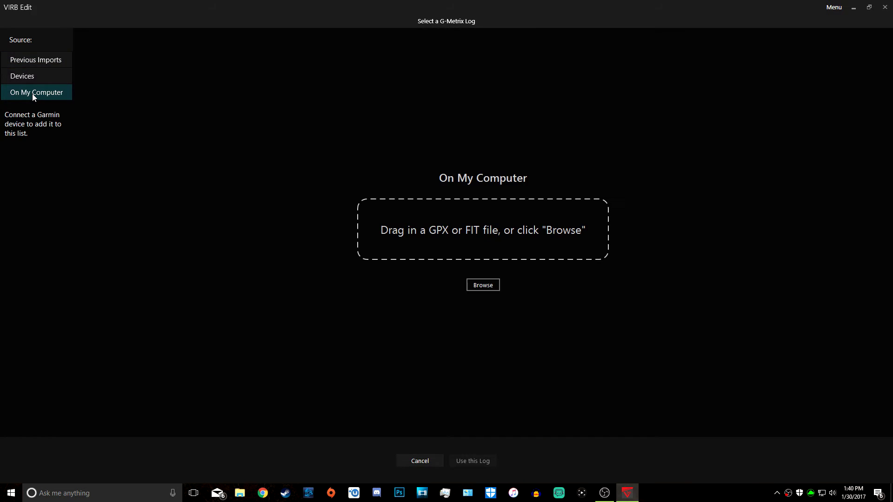
click(477, 286)
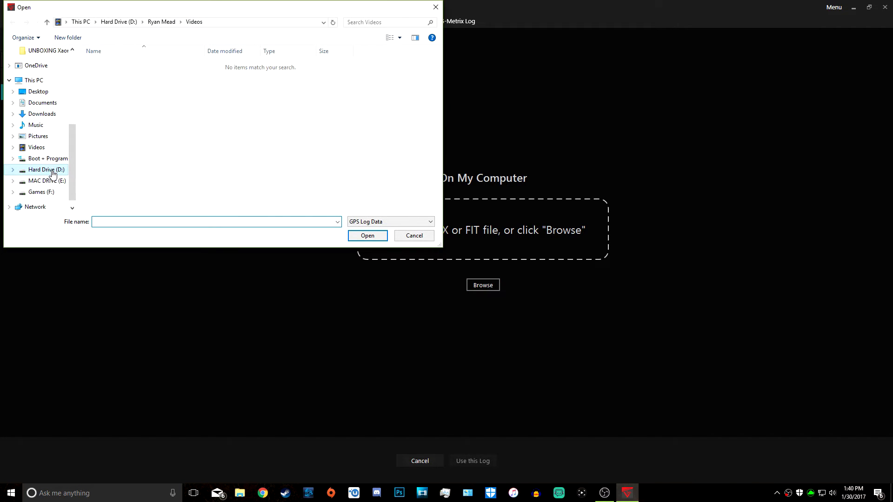
click(52, 174)
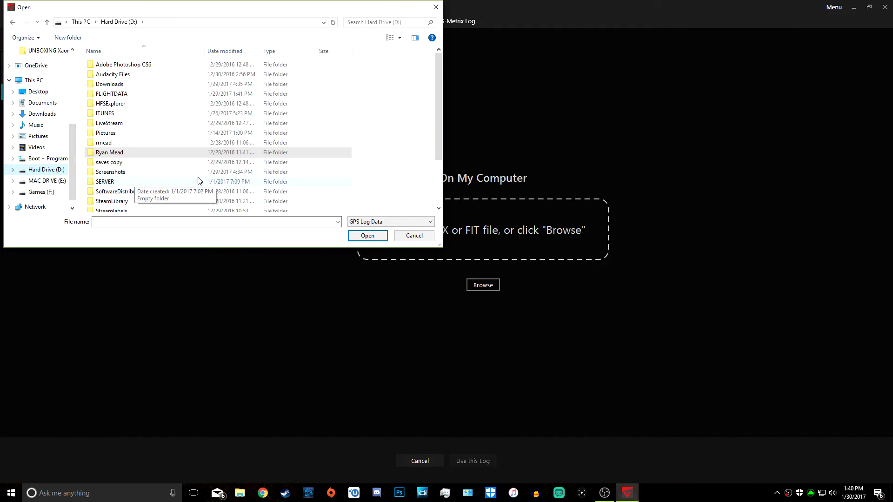
double_click(133, 94)
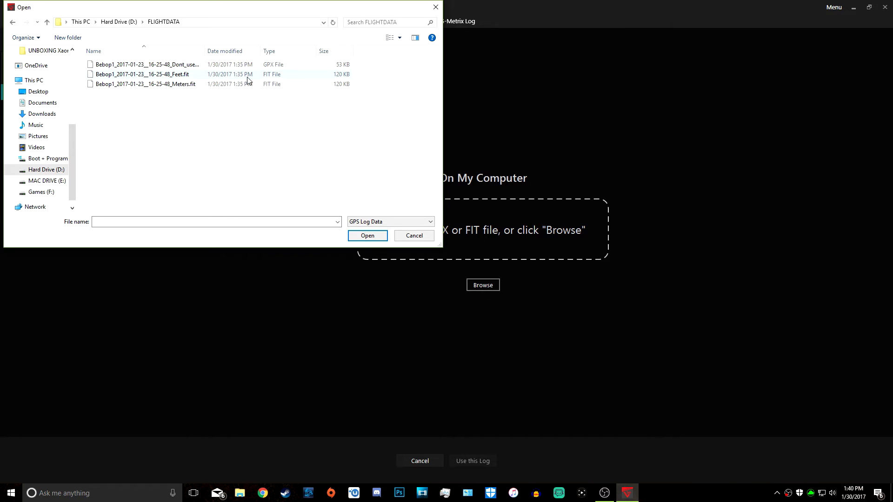
double_click(161, 75)
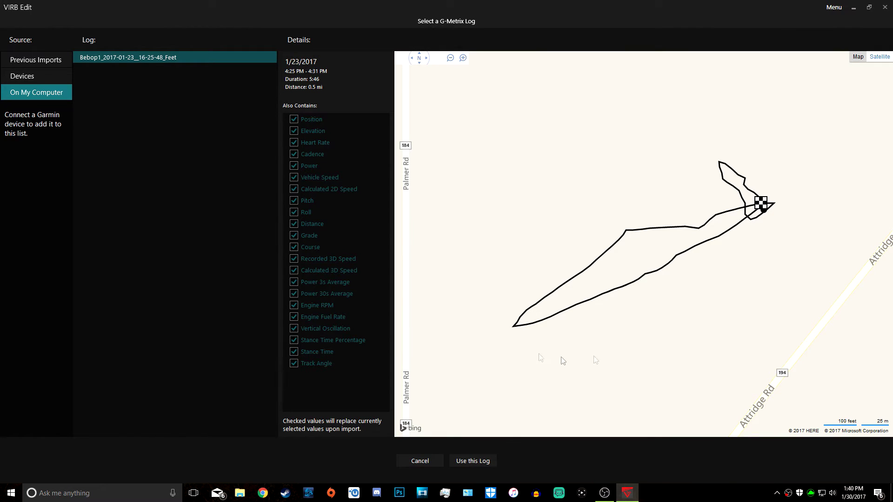
click(470, 461)
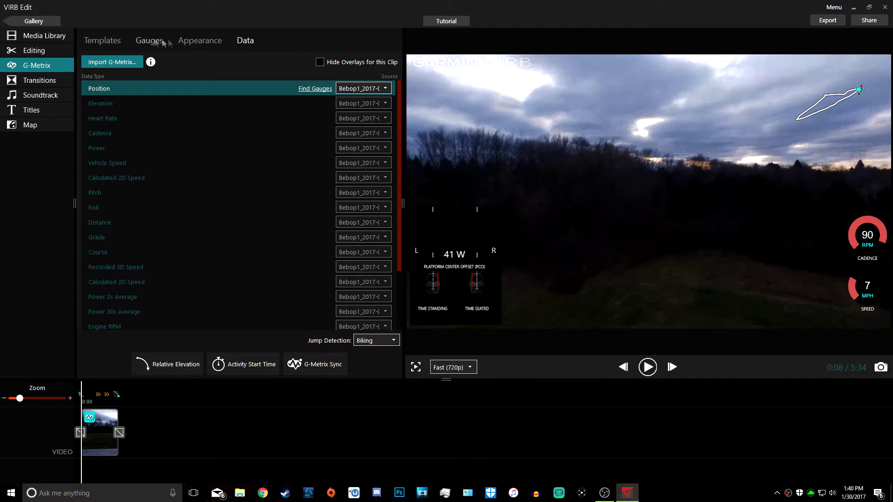
Compare several Bebop gauge templates, then apply Bebop 06 feet with its speed and altitude graphs.
click(105, 43)
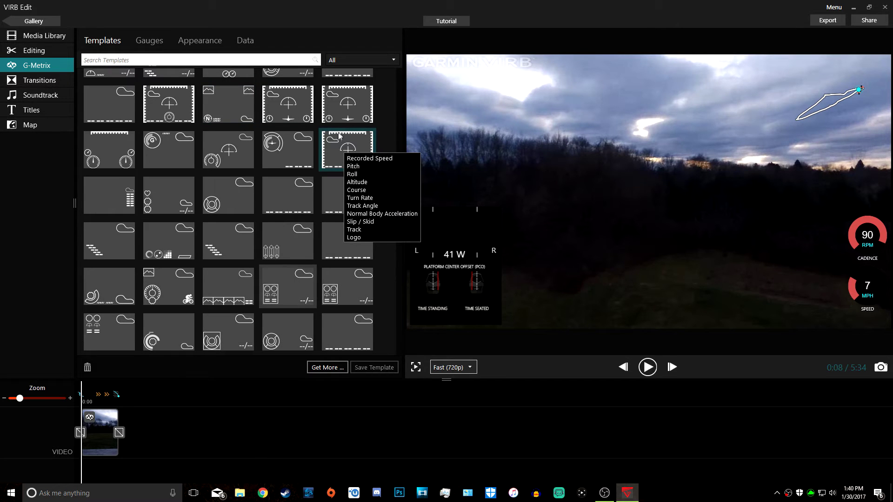
scroll(338, 135, down, 10)
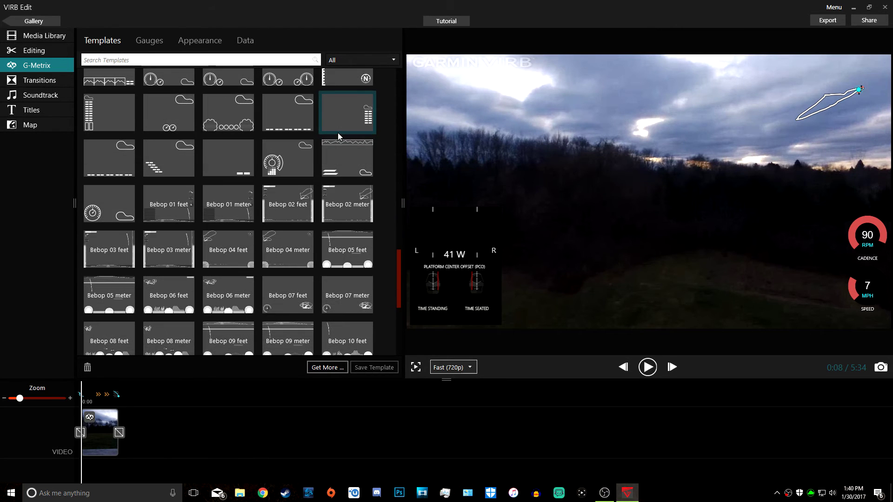
scroll(337, 132, down, 1)
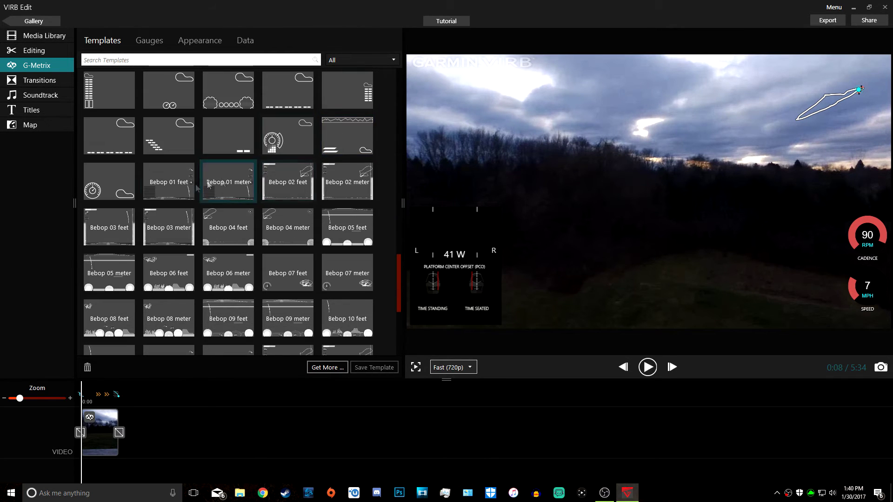
click(173, 274)
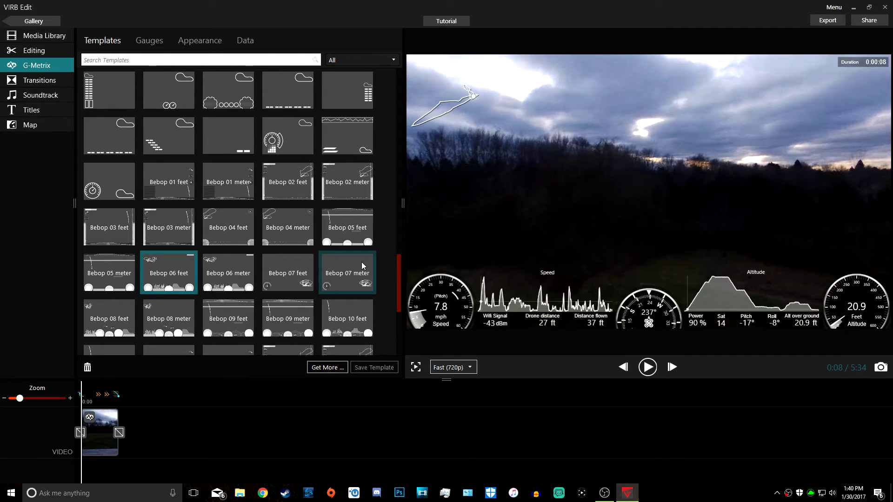
click(234, 244)
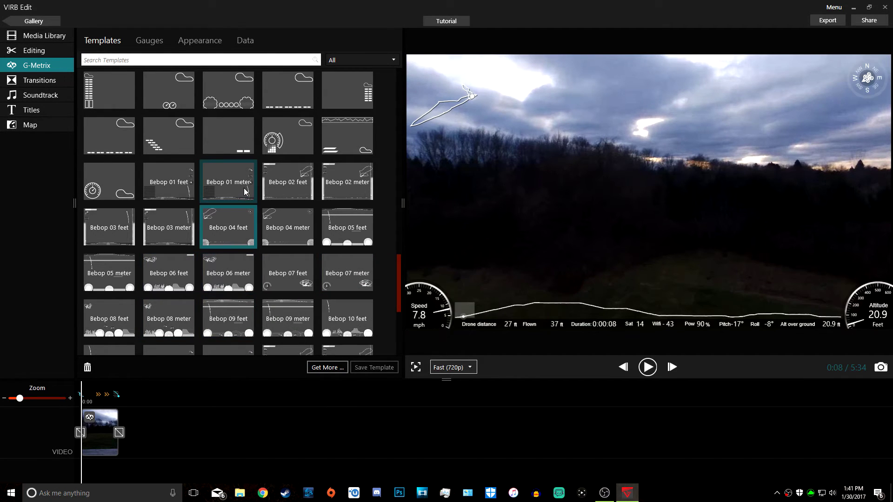
click(246, 193)
click(301, 181)
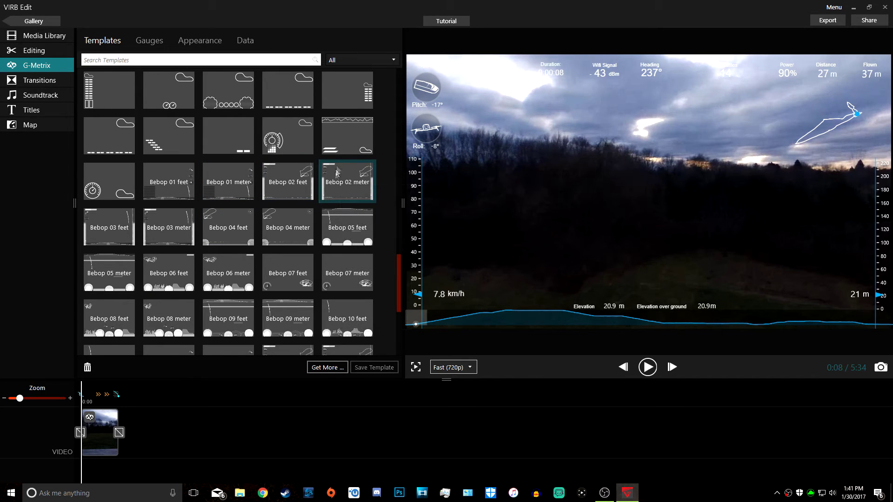
click(342, 227)
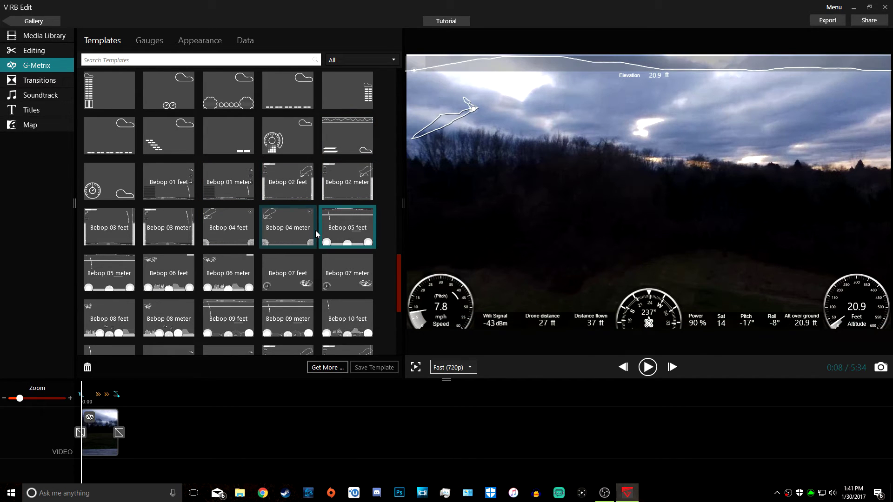
click(180, 277)
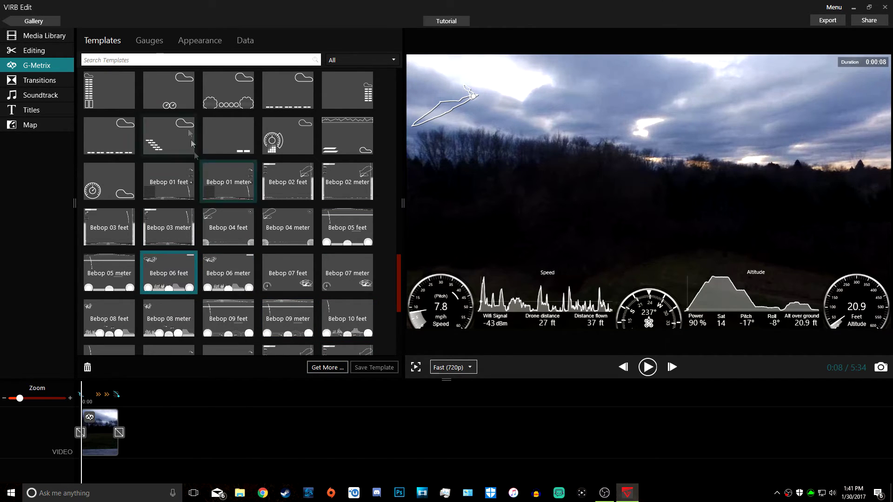
click(199, 40)
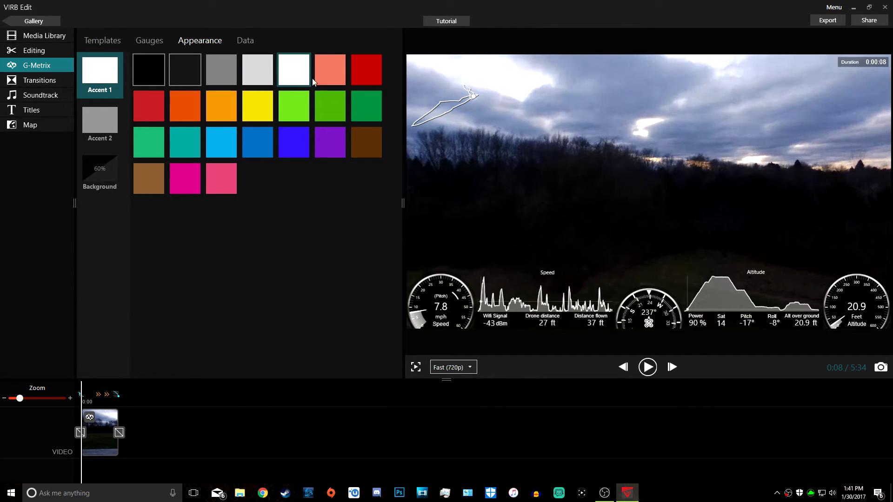
Set the overlay's Accent 1 colour to yellow and Accent 2 to white.
click(156, 79)
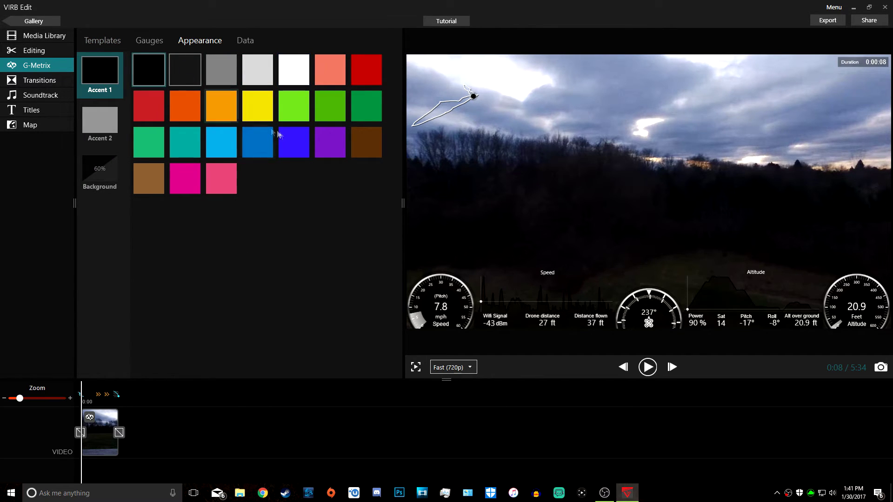
click(292, 111)
click(260, 115)
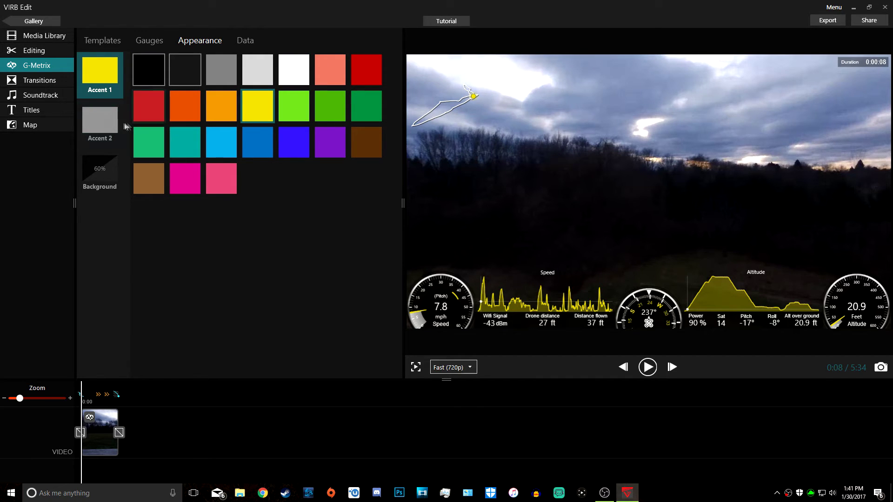
click(100, 121)
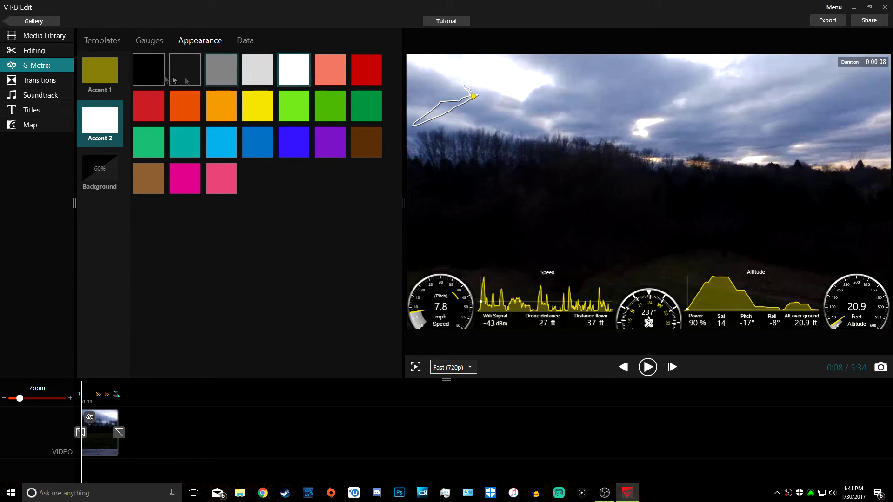
click(163, 80)
click(147, 108)
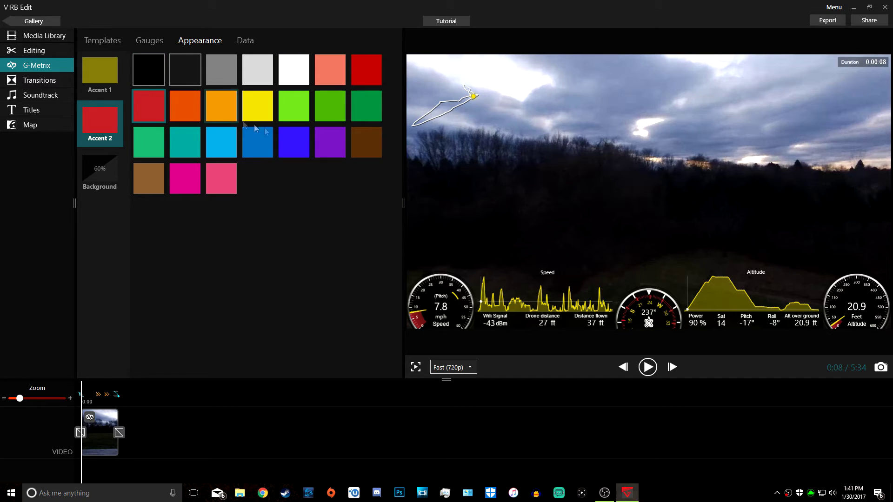
click(293, 69)
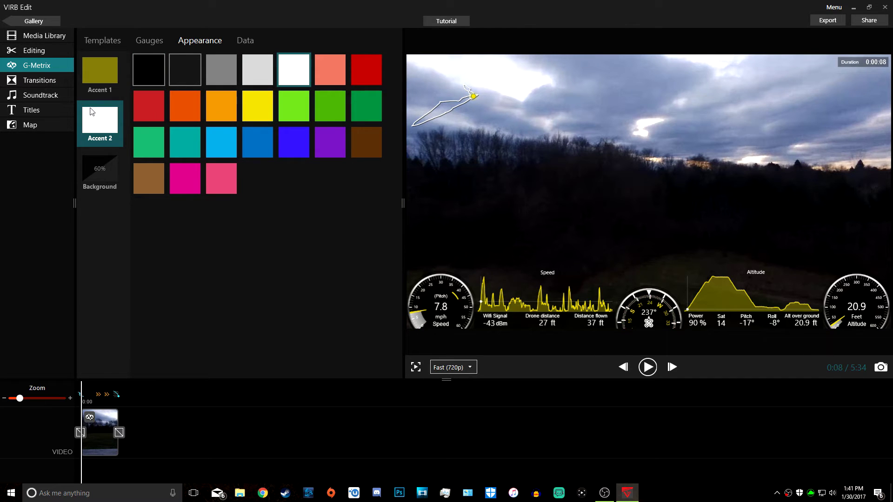
Set the gauge background to the 60% dark shade after trying other backgrounds.
click(97, 166)
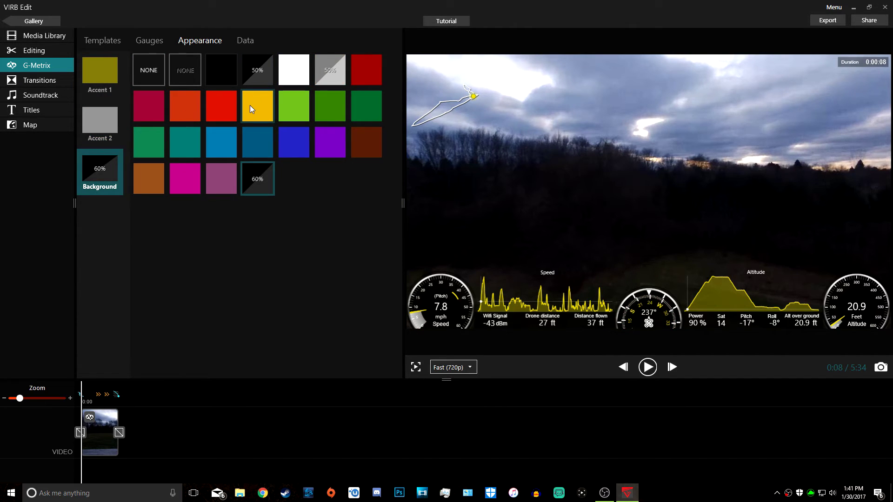
click(255, 100)
click(252, 73)
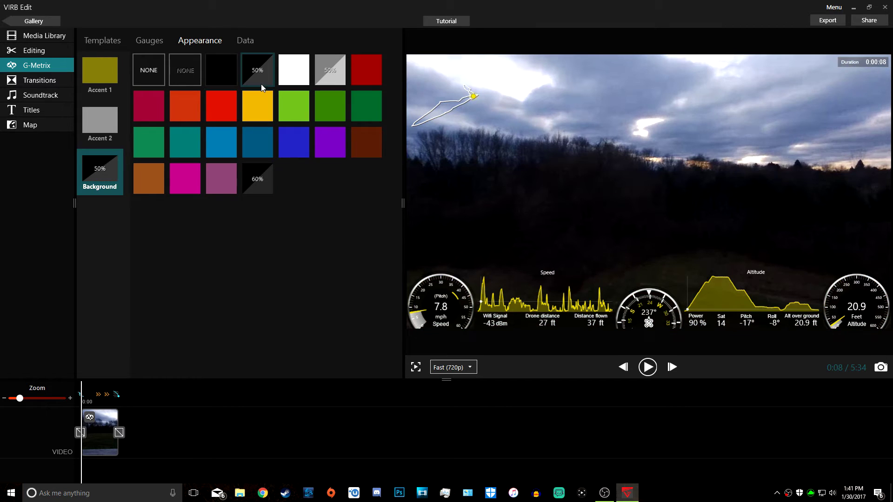
click(148, 73)
click(282, 70)
click(256, 72)
click(251, 176)
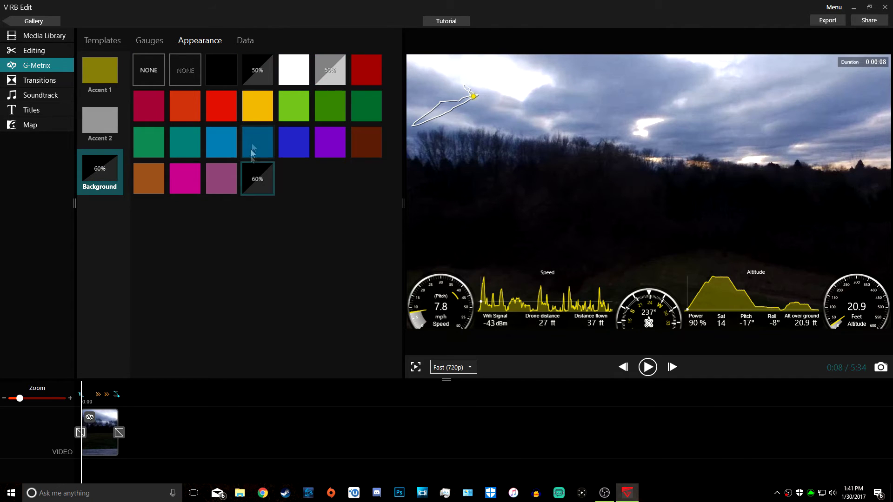
click(157, 44)
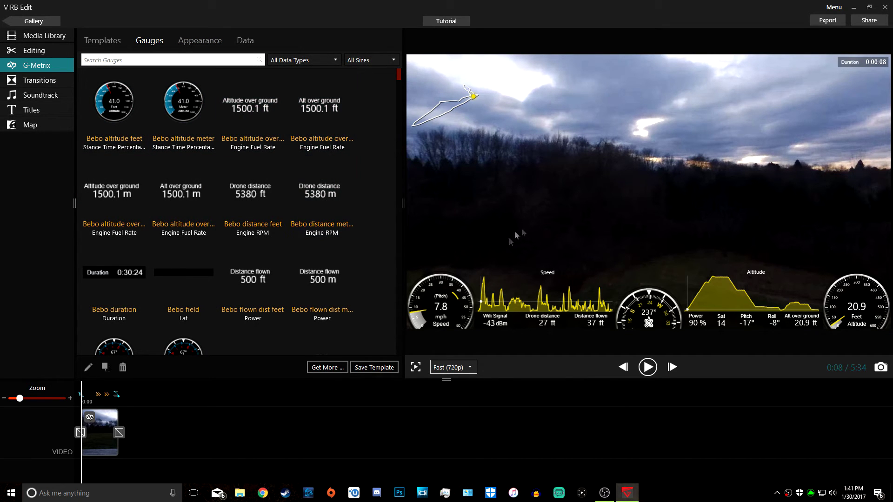
Browse the gauge list, then show the G-Metrix data types, all sourced from the Bebop1 flight log.
scroll(304, 208, down, 2)
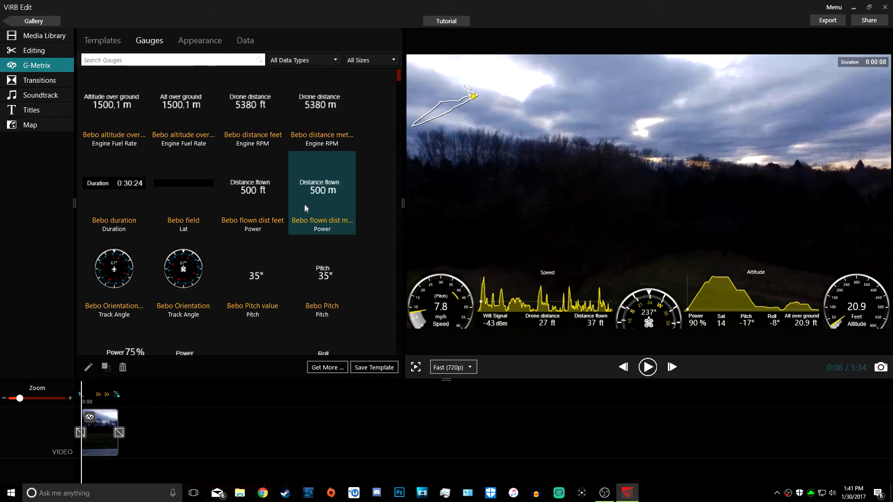
scroll(307, 209, down, 10)
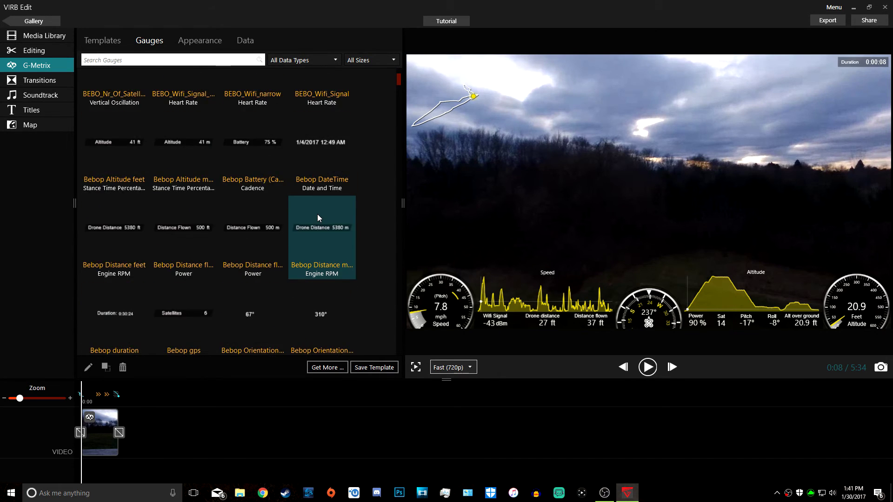
scroll(318, 217, down, 10)
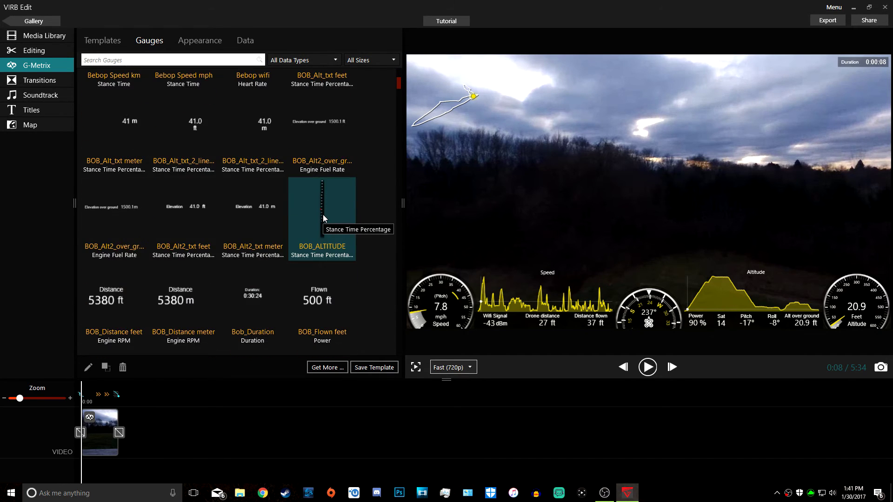
scroll(322, 213, down, 4)
scroll(323, 214, up, 3)
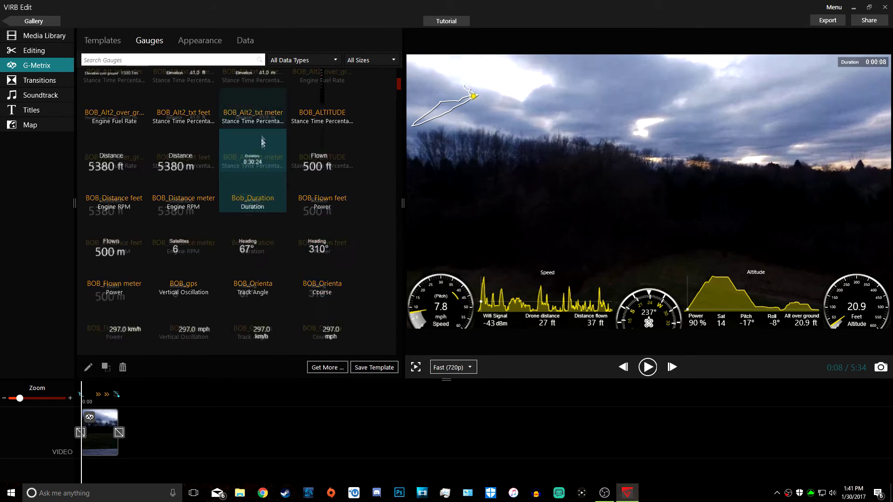
click(249, 43)
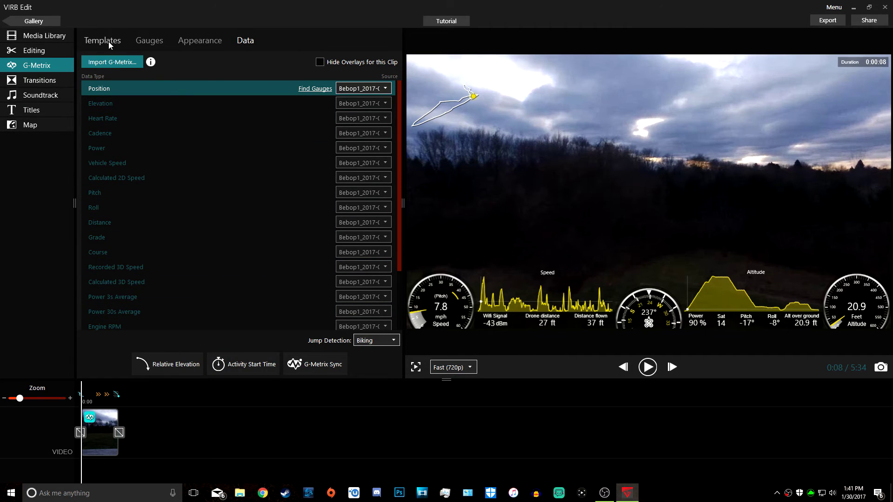
Play the flight video to preview the yellow Bebop 06 feet overlay, then bring up the MP4 export settings.
click(647, 367)
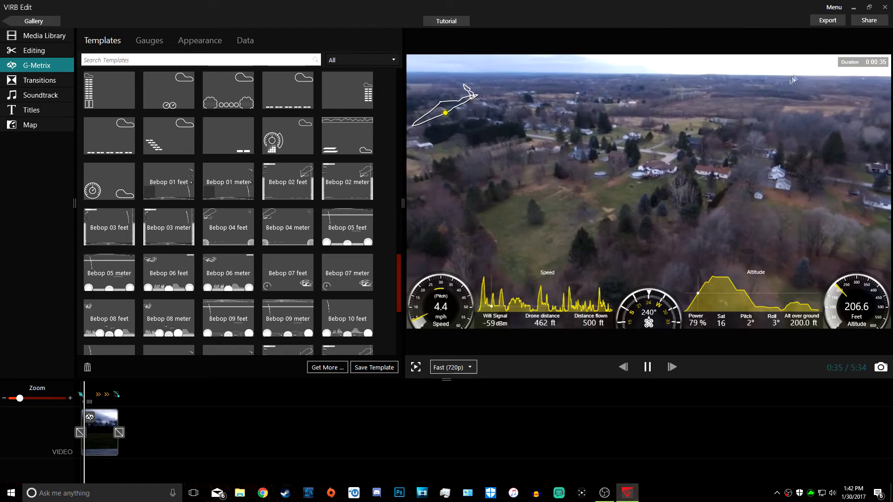
click(831, 21)
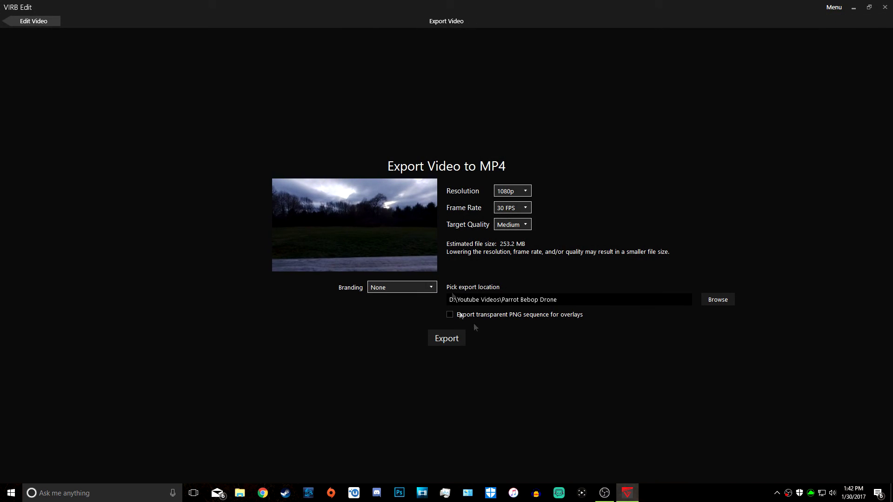
click(524, 208)
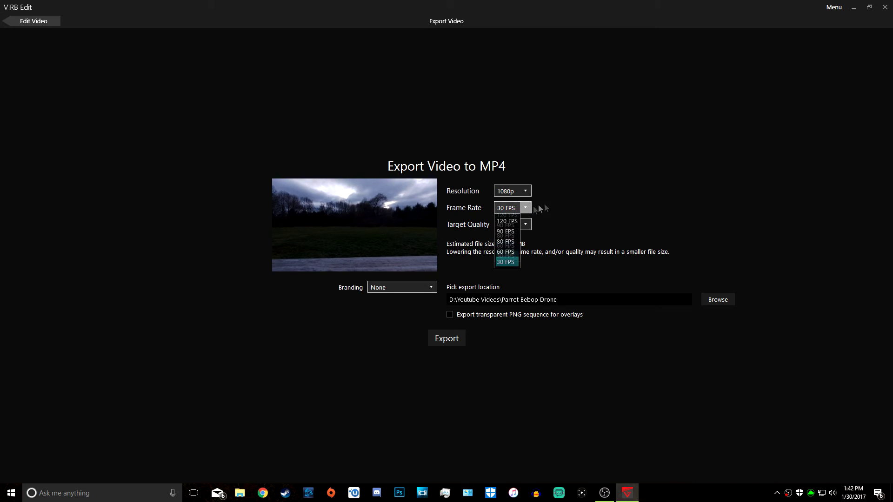
click(535, 230)
click(525, 191)
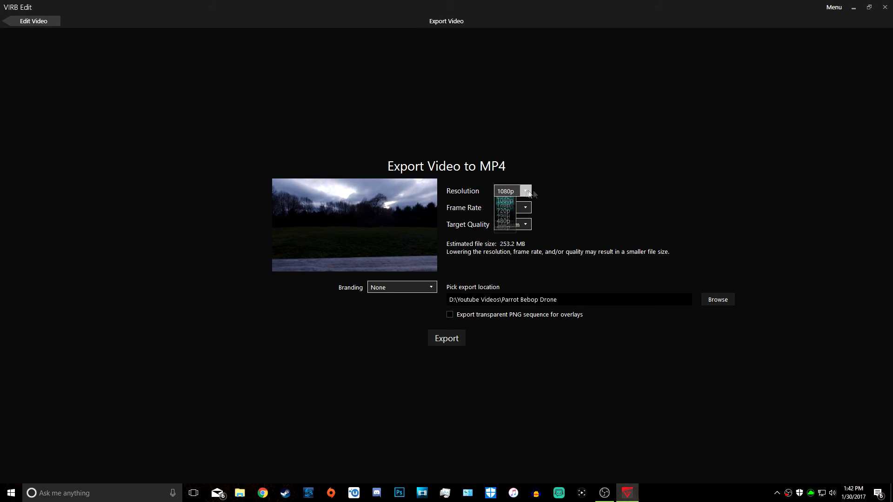
click(572, 191)
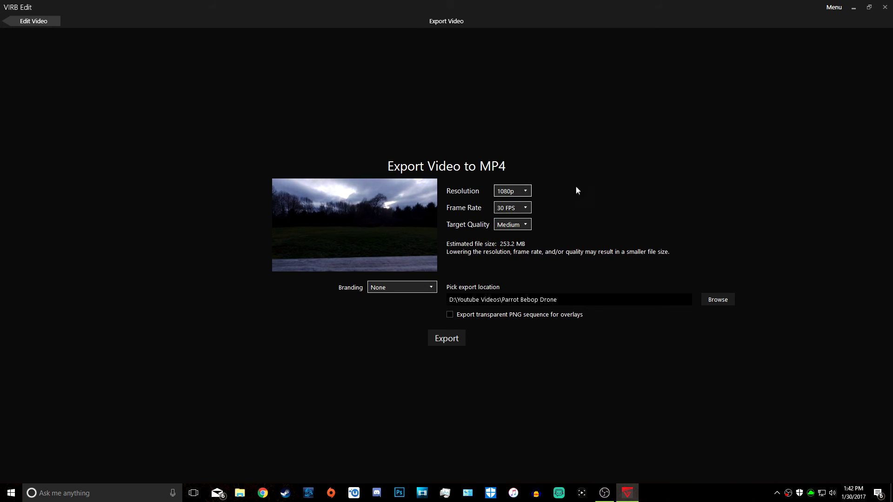
click(428, 287)
click(391, 316)
click(426, 287)
click(392, 303)
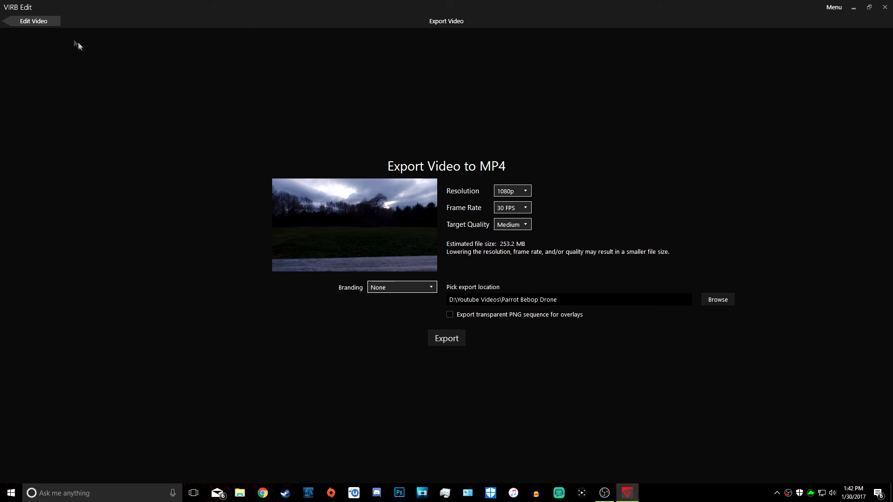